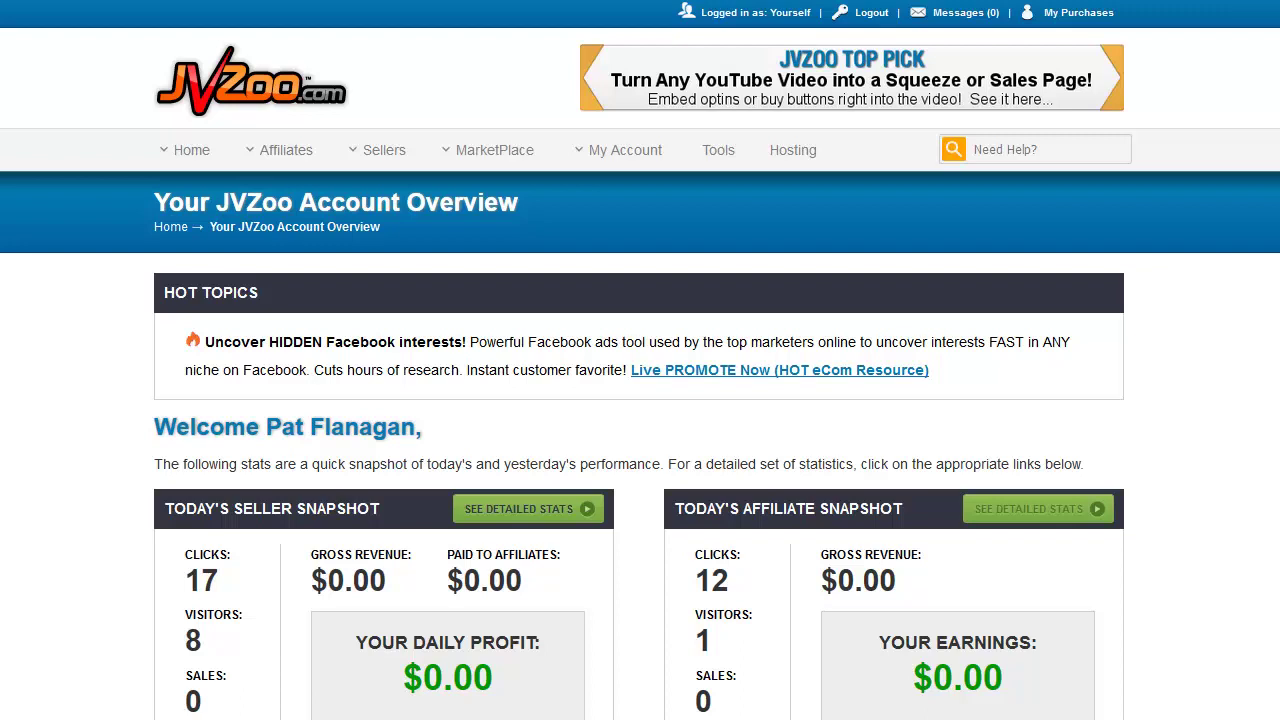
Step: Go to Sellers > JVs to list the account's existing JV contracts
{"action": "mouse_move", "coordinate": [384, 150]}
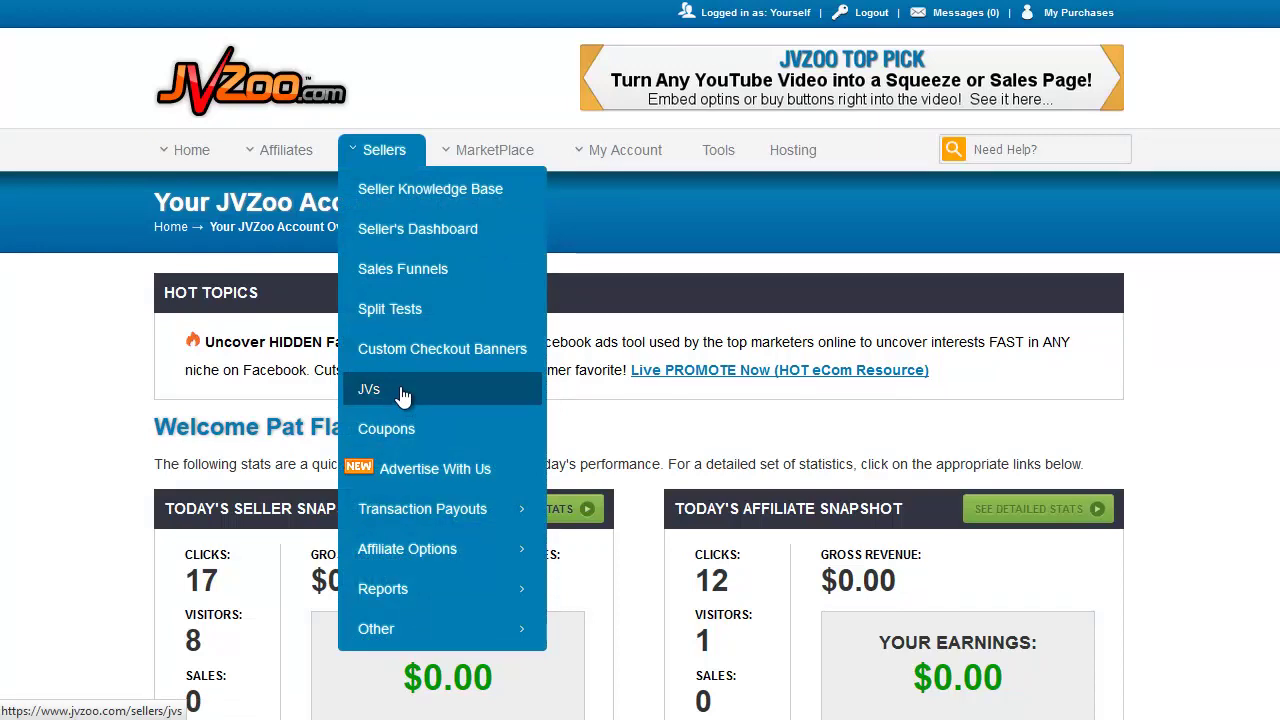
{"action": "left_click", "coordinate": [402, 396]}
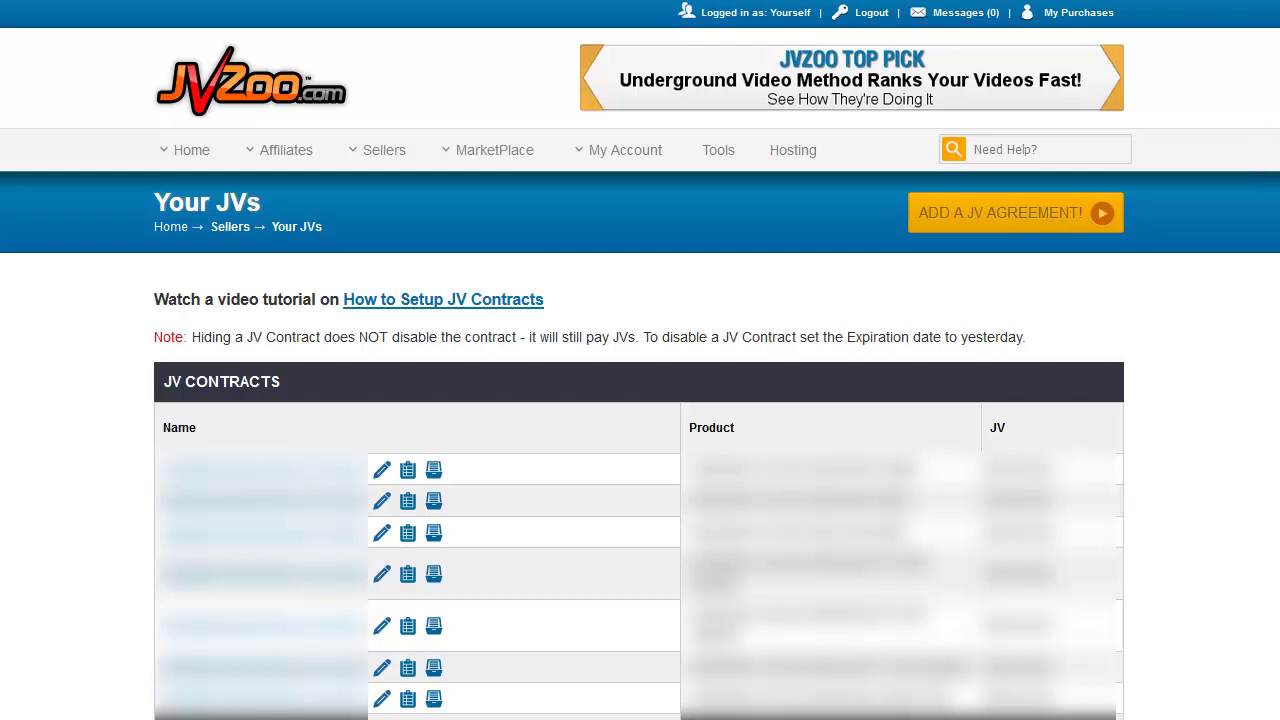
{"action": "scroll", "coordinate": [640, 400], "scroll_direction": "down", "scroll_amount": 20}
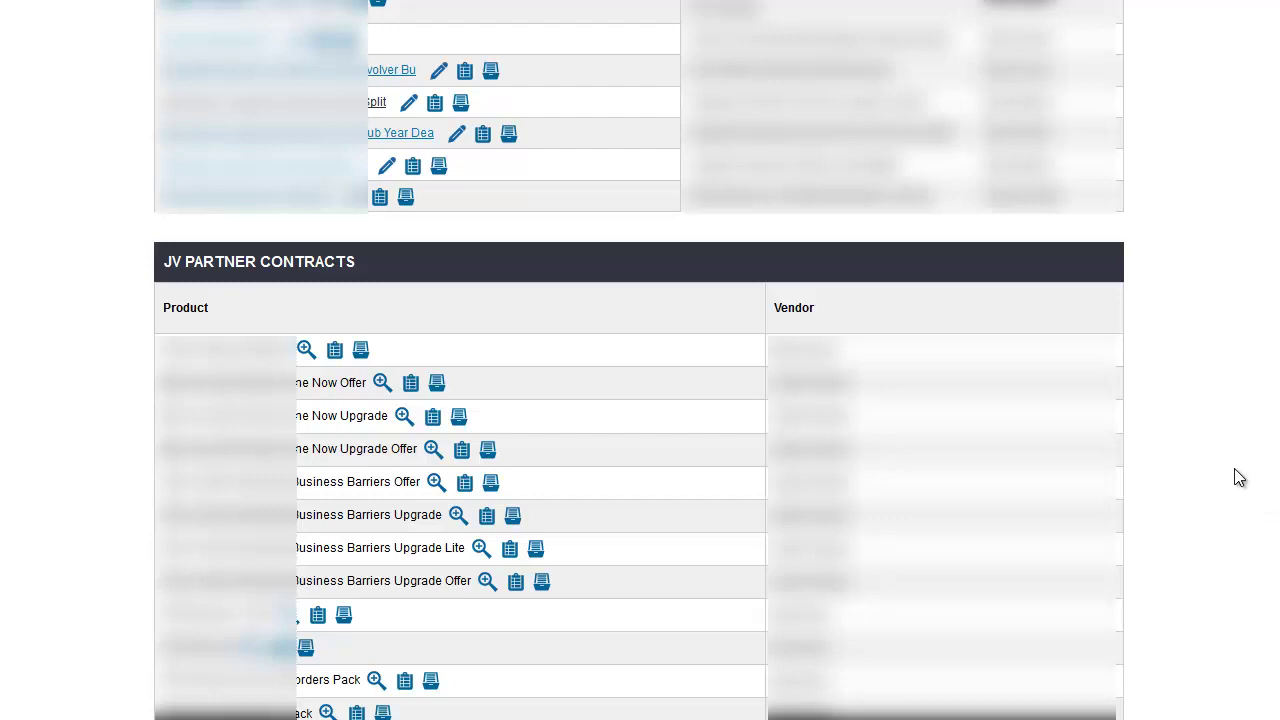
{"action": "scroll", "coordinate": [1234, 468], "scroll_direction": "up", "scroll_amount": 10}
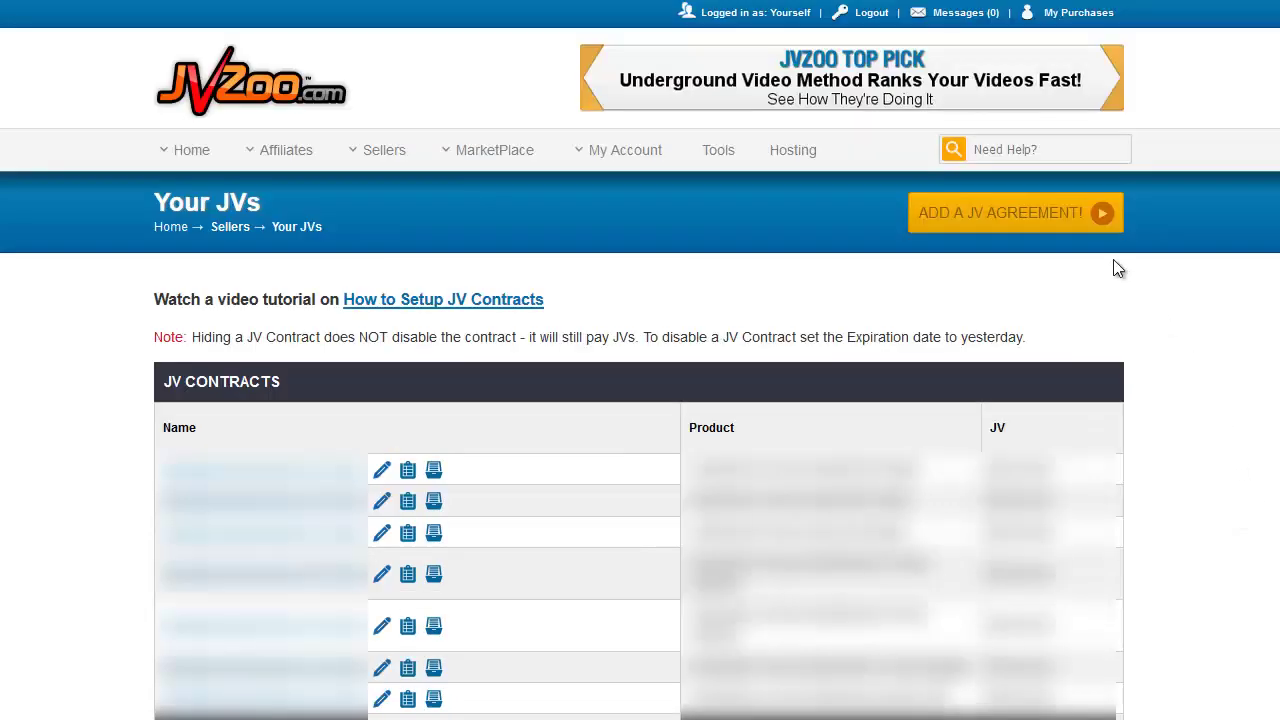
Step: Add a JV agreement and enter 'Test JV Agreement' as the Name of JV Agreement
{"action": "left_click", "coordinate": [1015, 216]}
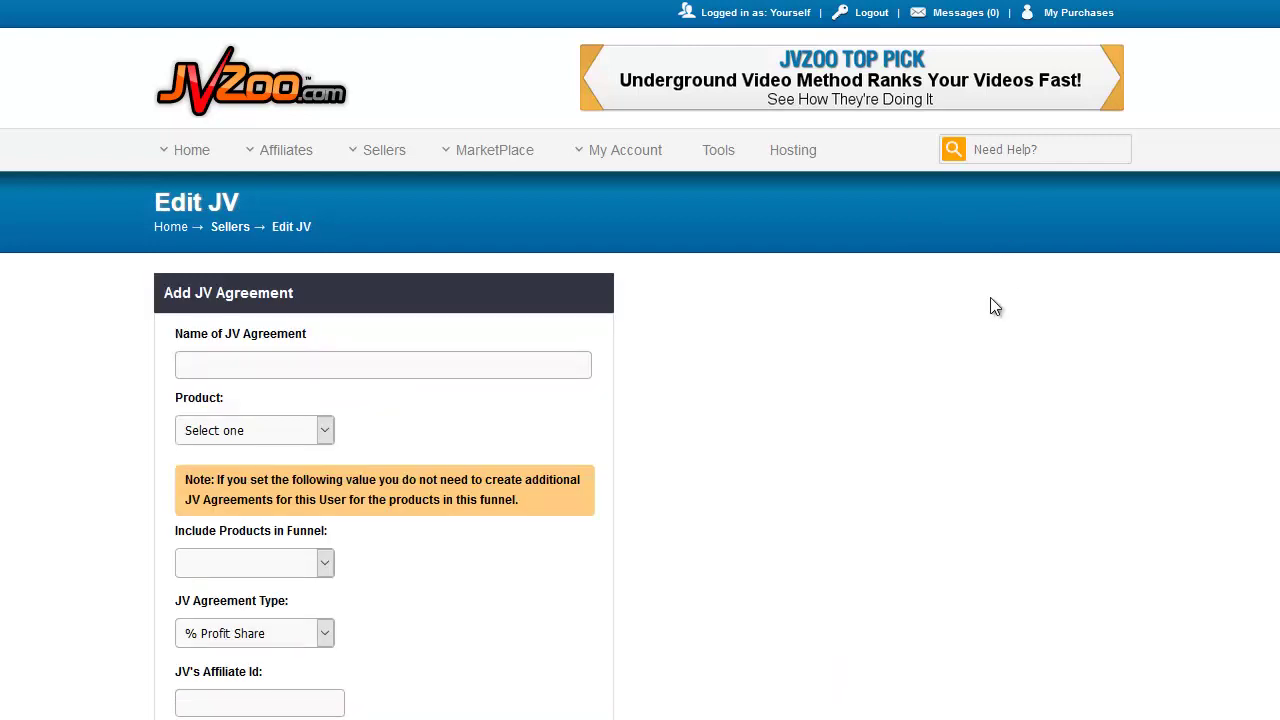
{"action": "scroll", "coordinate": [732, 384], "scroll_direction": "down", "scroll_amount": 5}
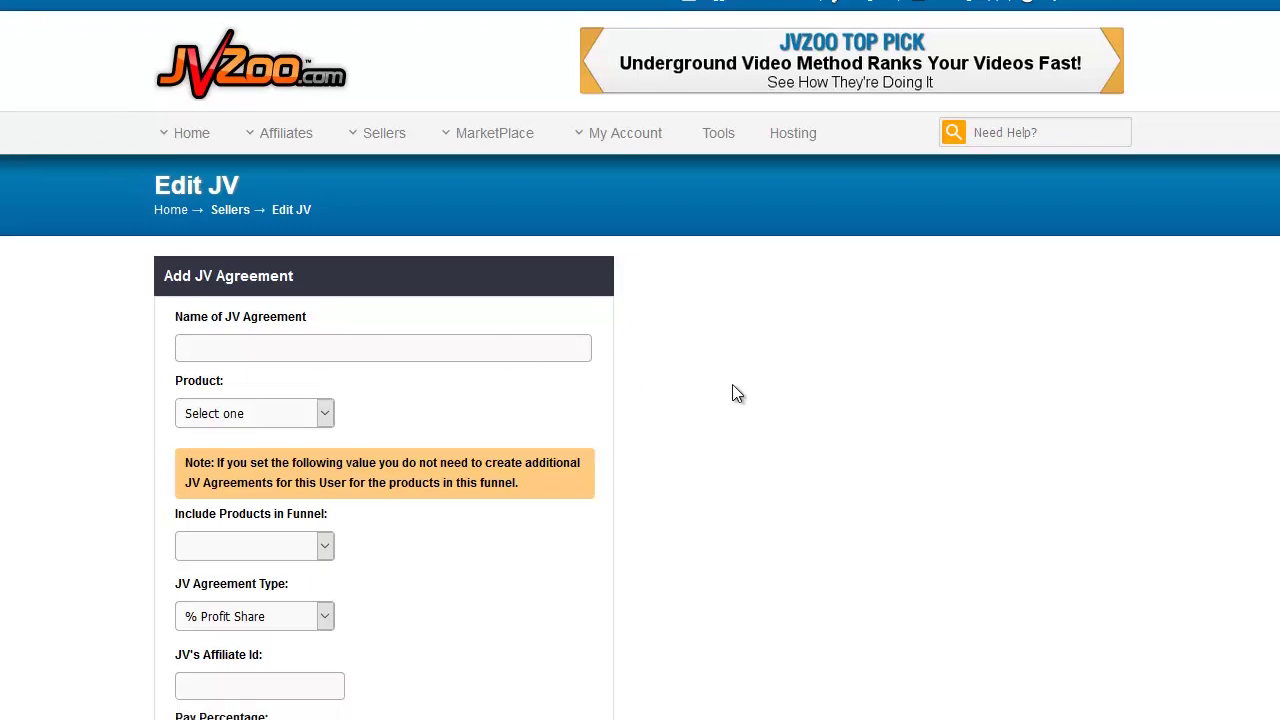
{"action": "scroll", "coordinate": [732, 384], "scroll_direction": "up", "scroll_amount": 5}
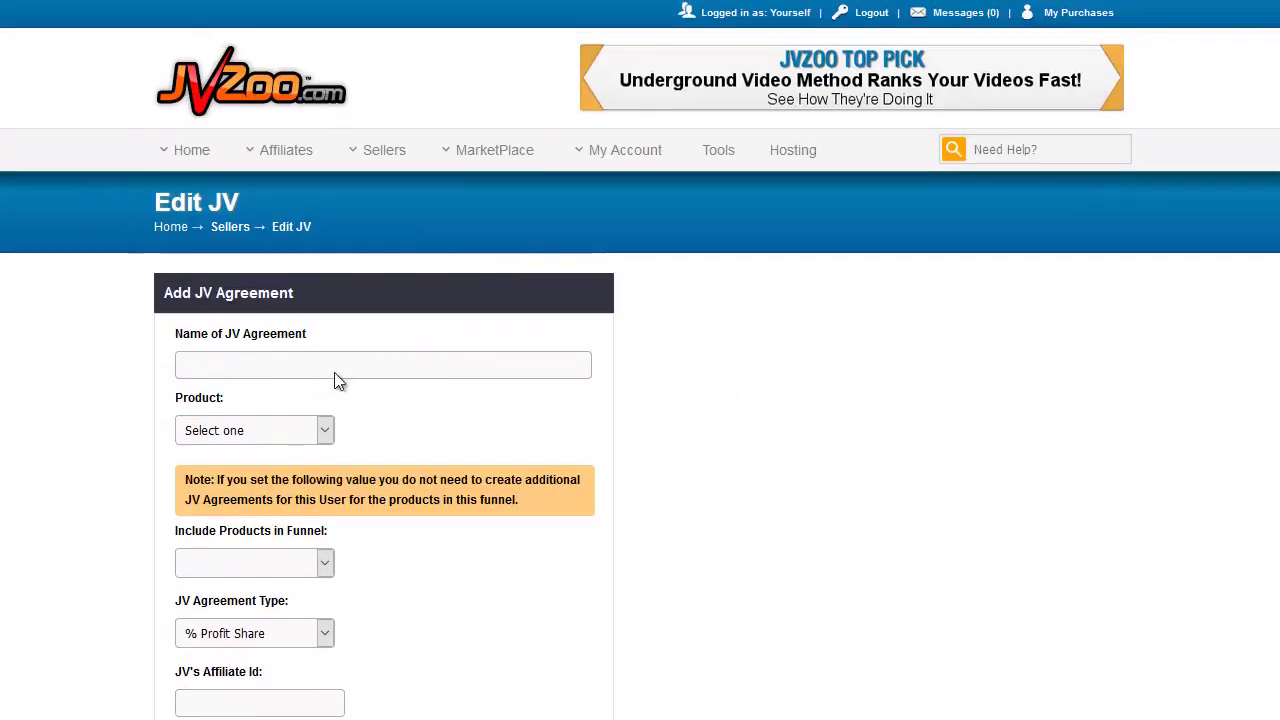
{"action": "left_click", "coordinate": [251, 363]}
{"action": "type", "text": "Test JV"}
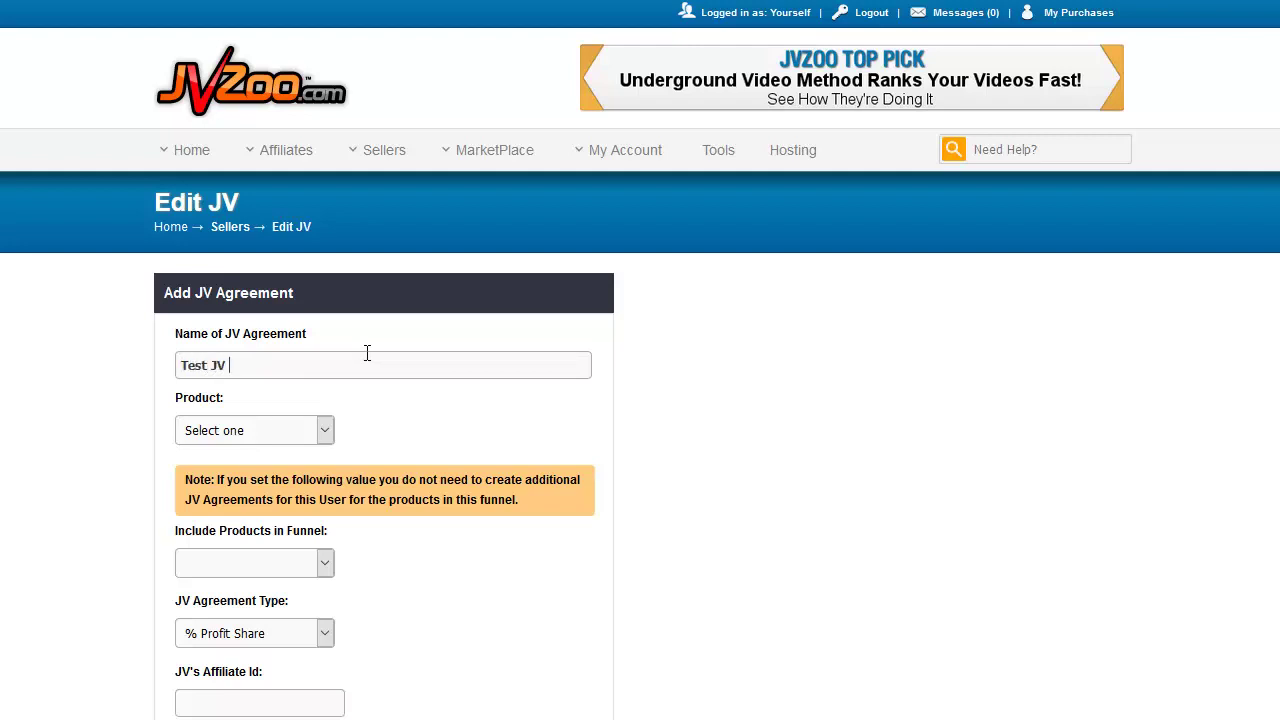
{"action": "type", "text": " Agreement"}
{"action": "left_click_drag", "start_coordinate": [246, 530], "coordinate": [328, 531]}
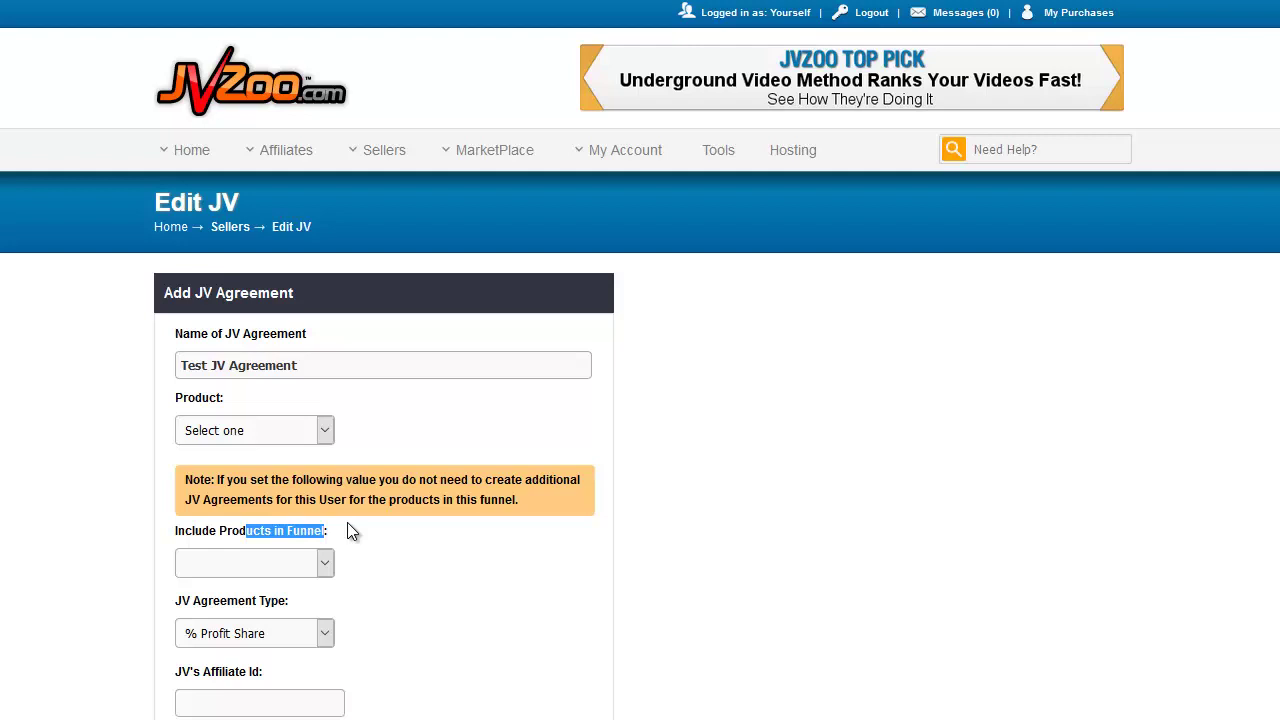
{"action": "left_click", "coordinate": [370, 537]}
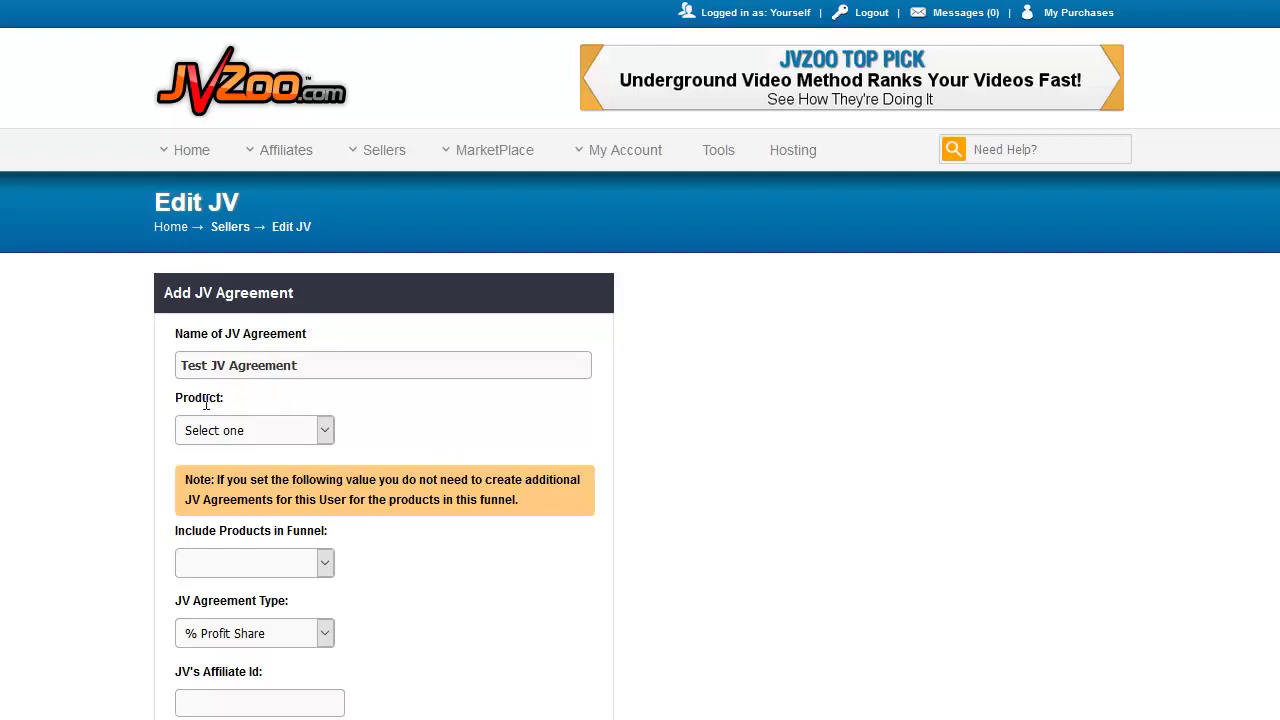
{"action": "left_click_drag", "start_coordinate": [184, 400], "coordinate": [210, 402]}
{"action": "left_click", "coordinate": [364, 405]}
{"action": "left_click_drag", "start_coordinate": [189, 402], "coordinate": [221, 400]}
{"action": "left_click", "coordinate": [403, 417]}
Step: Review the JV Agreement Type options and the Affiliate Id field, leaving the type unchanged
{"action": "scroll", "coordinate": [469, 600], "scroll_direction": "down", "scroll_amount": 3}
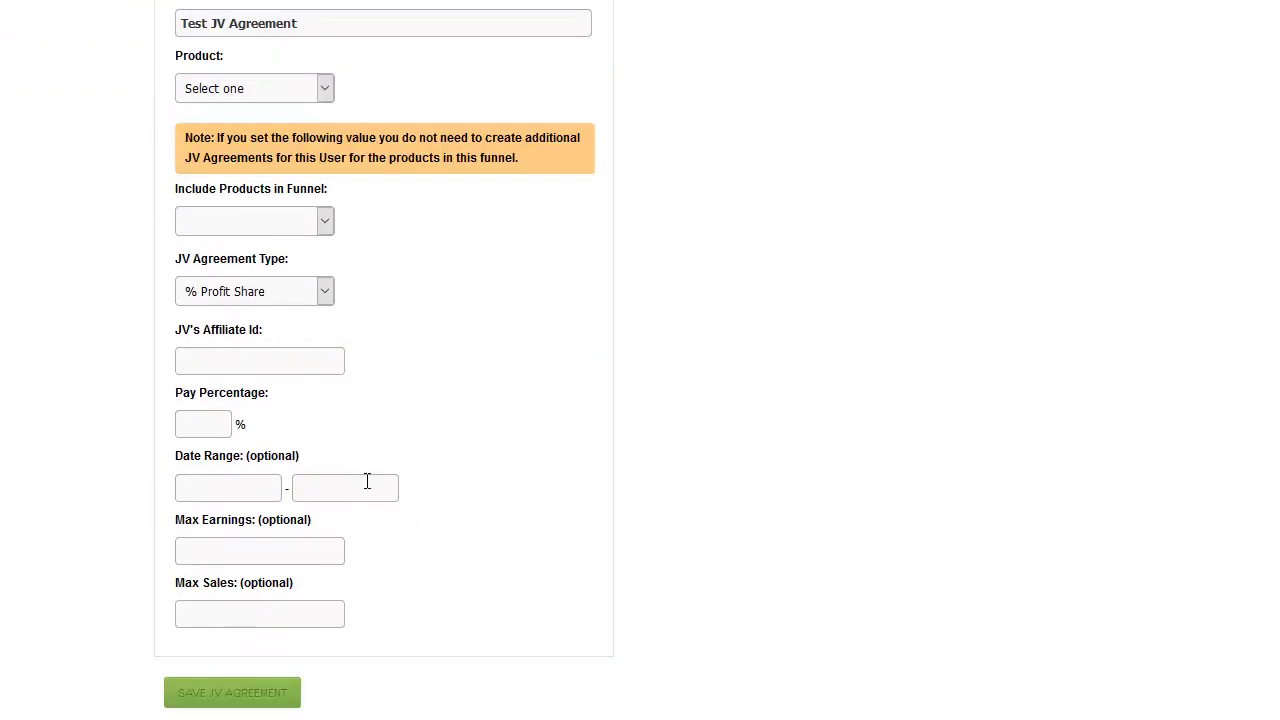
{"action": "left_click", "coordinate": [326, 292]}
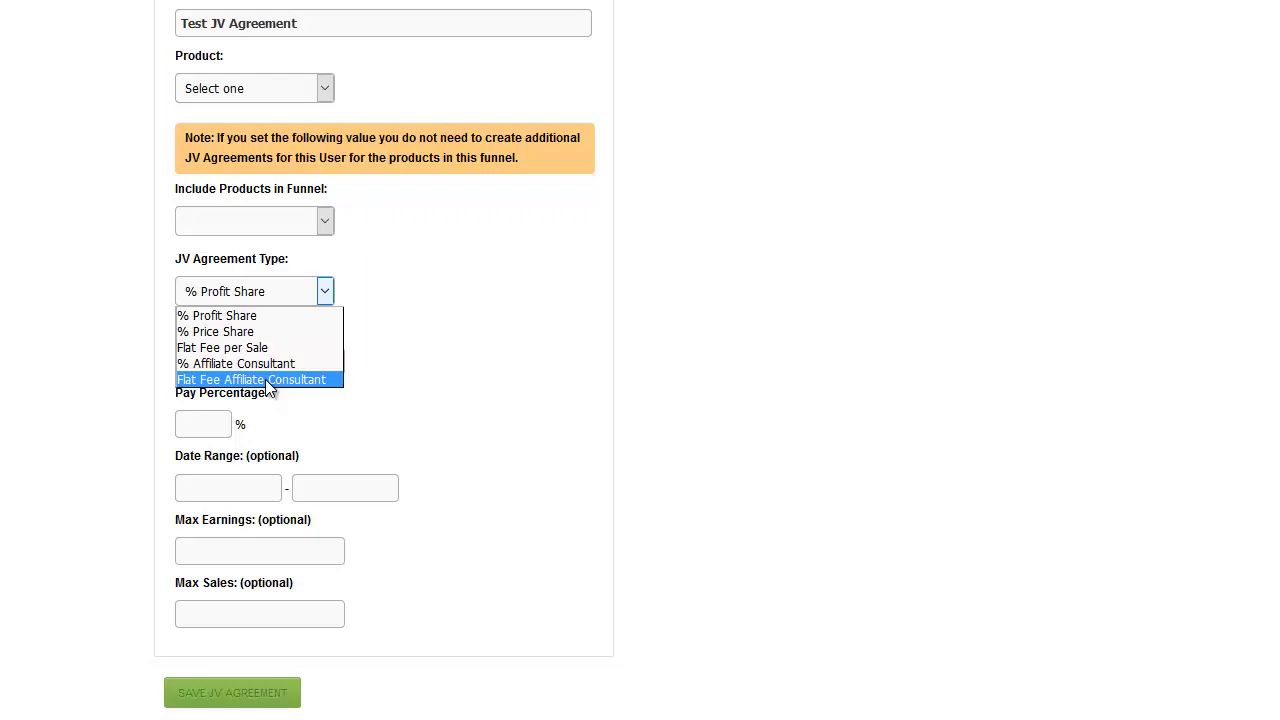
{"action": "left_click", "coordinate": [441, 381]}
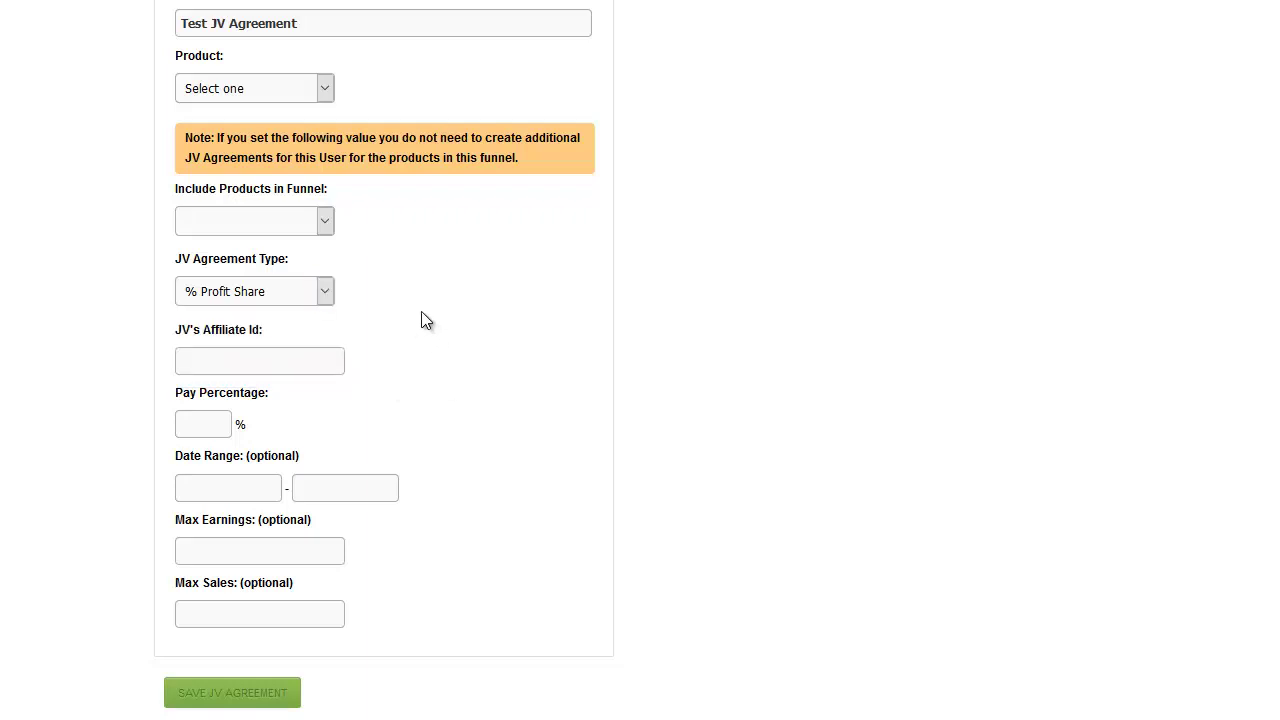
{"action": "left_click", "coordinate": [326, 291]}
{"action": "left_click", "coordinate": [519, 266]}
{"action": "left_click", "coordinate": [231, 366]}
{"action": "scroll", "coordinate": [1023, 412], "scroll_direction": "up", "scroll_amount": 4}
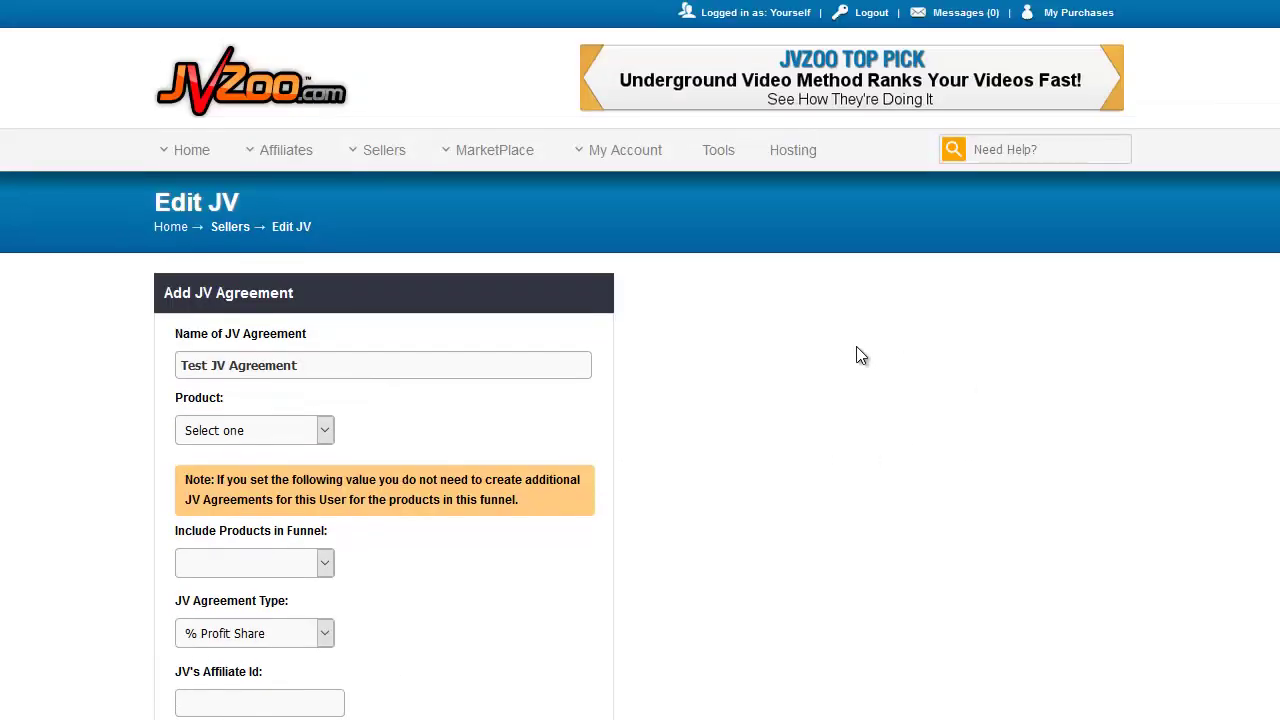
{"action": "mouse_move", "coordinate": [640, 170]}
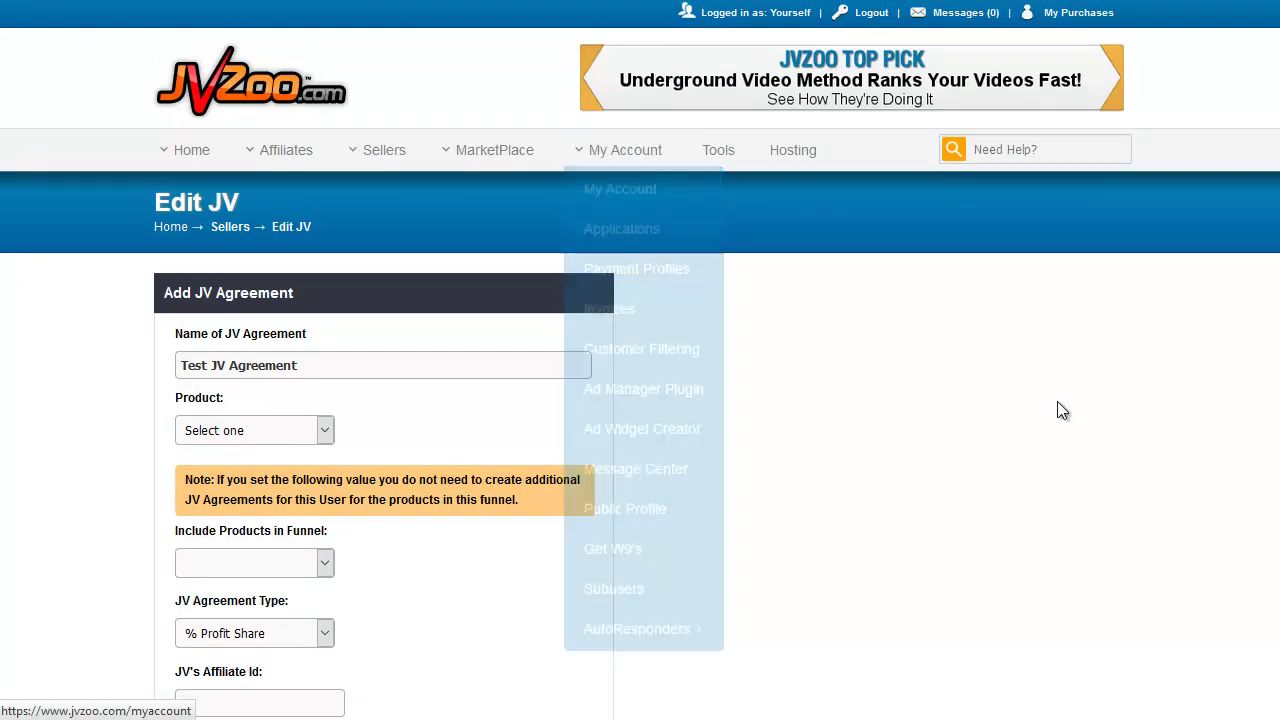
{"action": "scroll", "coordinate": [888, 429], "scroll_direction": "down", "scroll_amount": 3}
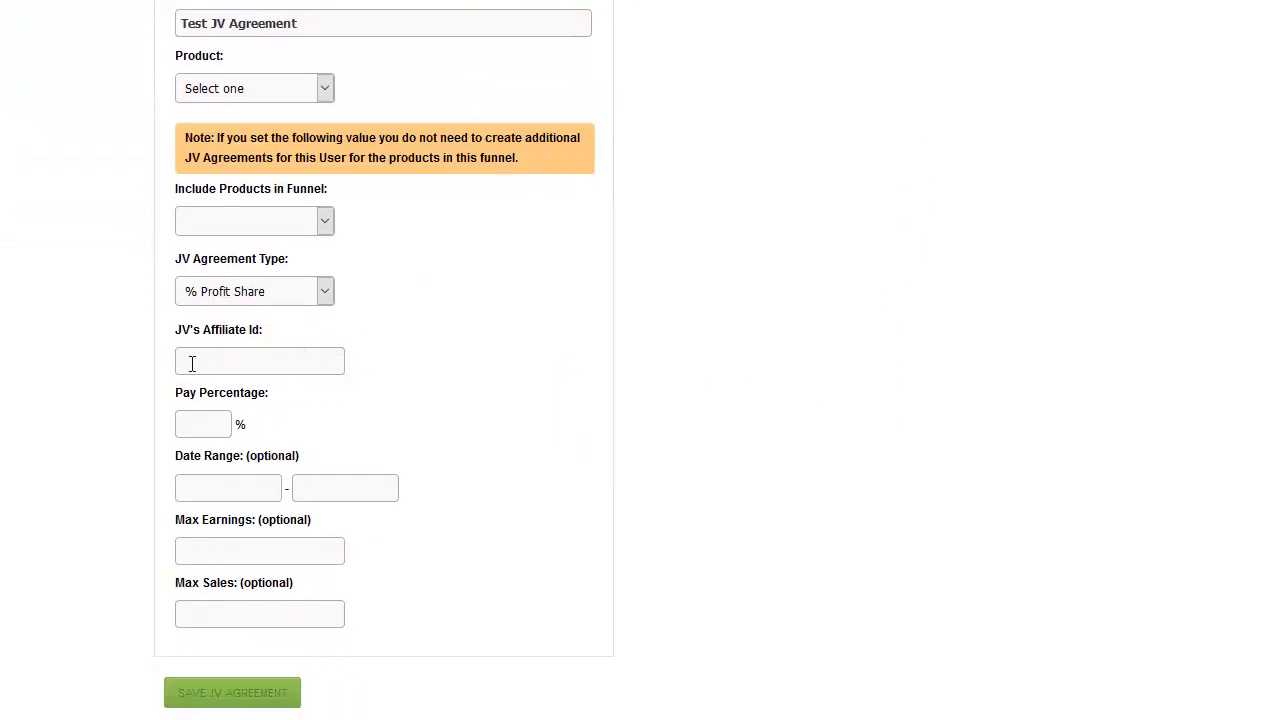
{"action": "left_click", "coordinate": [191, 362]}
Step: Select Flat Fee per Sale as the JV Agreement Type, bringing up the Pay Flat Amount field
{"action": "left_click", "coordinate": [301, 290]}
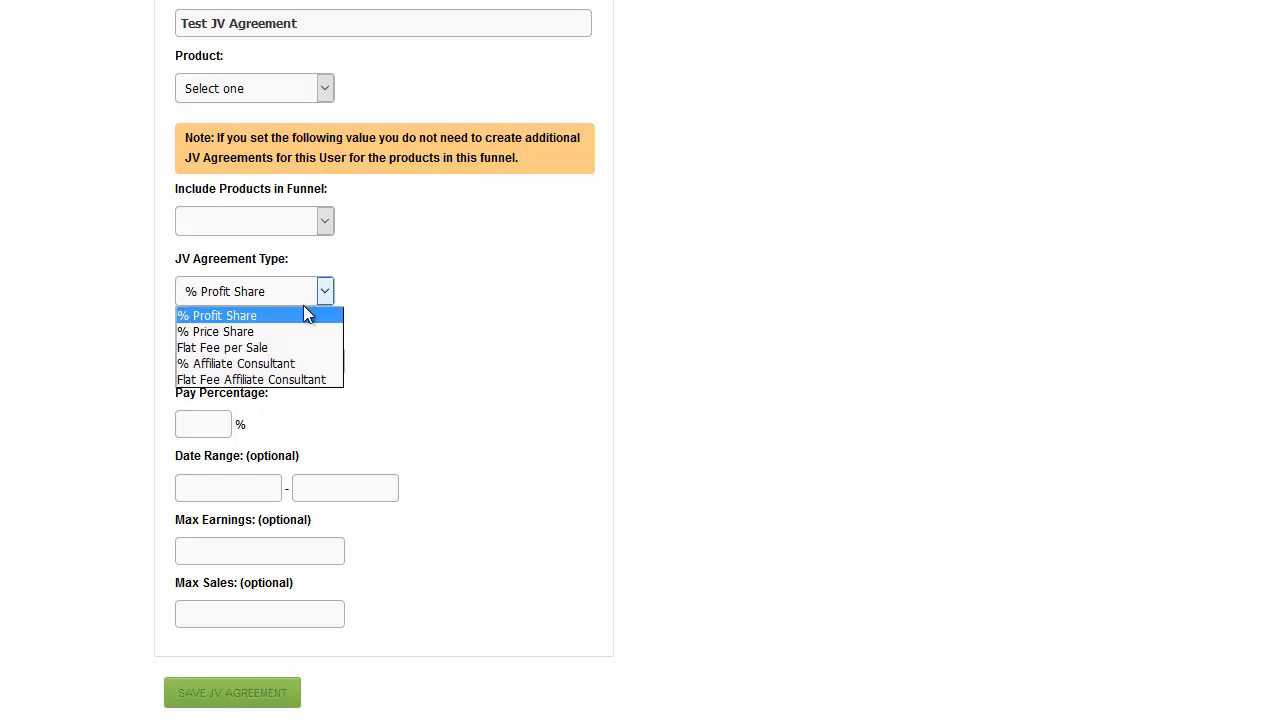
{"action": "left_click", "coordinate": [257, 456]}
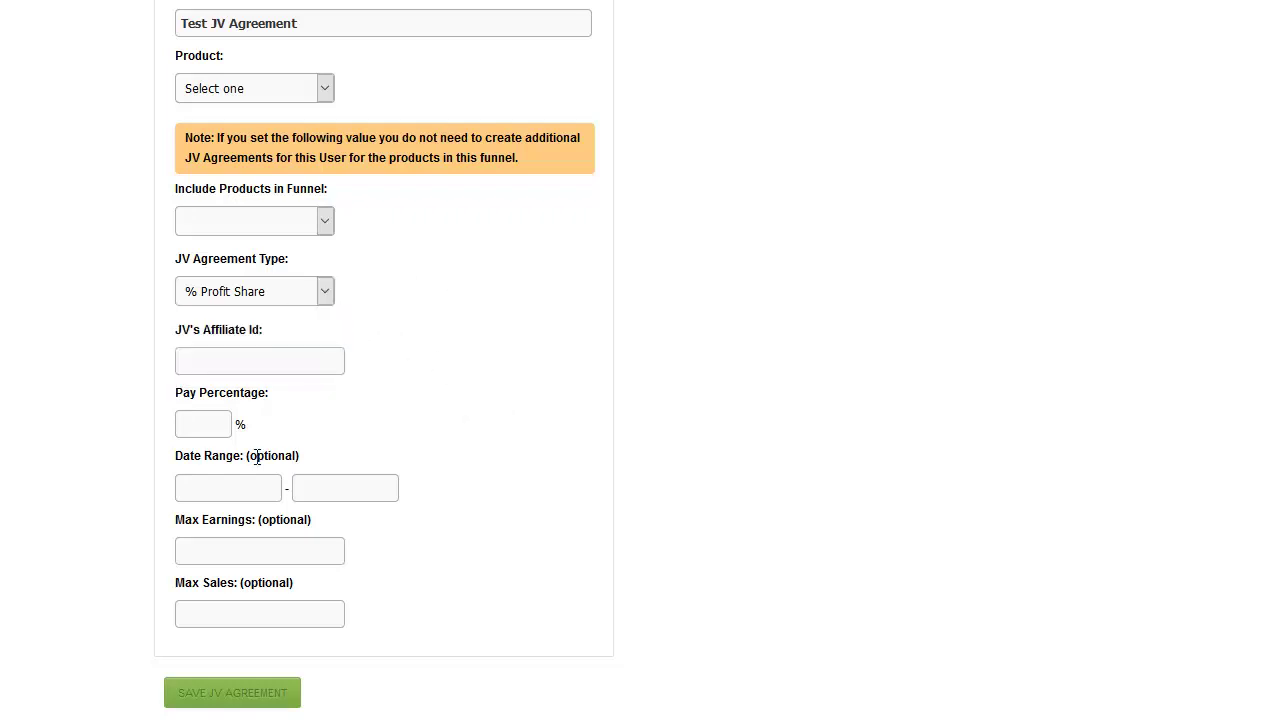
{"action": "left_click", "coordinate": [186, 424]}
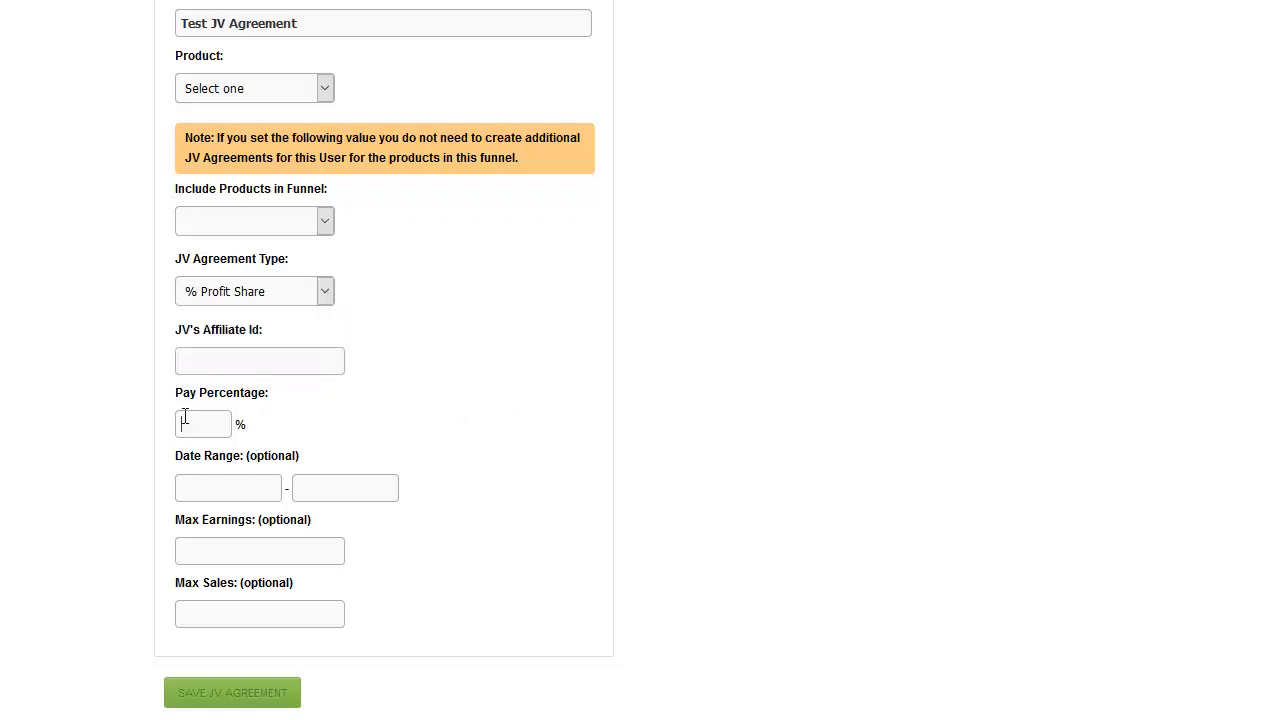
{"action": "left_click", "coordinate": [325, 292]}
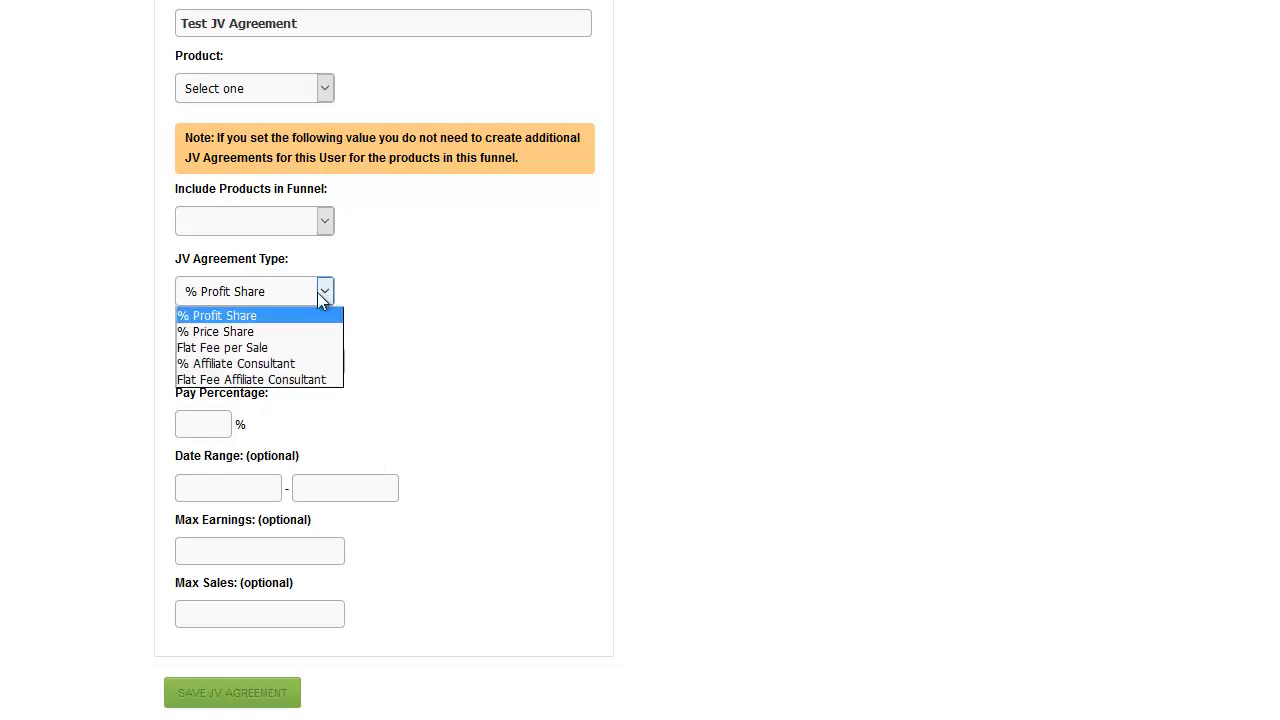
{"action": "left_click", "coordinate": [291, 347]}
{"action": "left_click", "coordinate": [211, 433]}
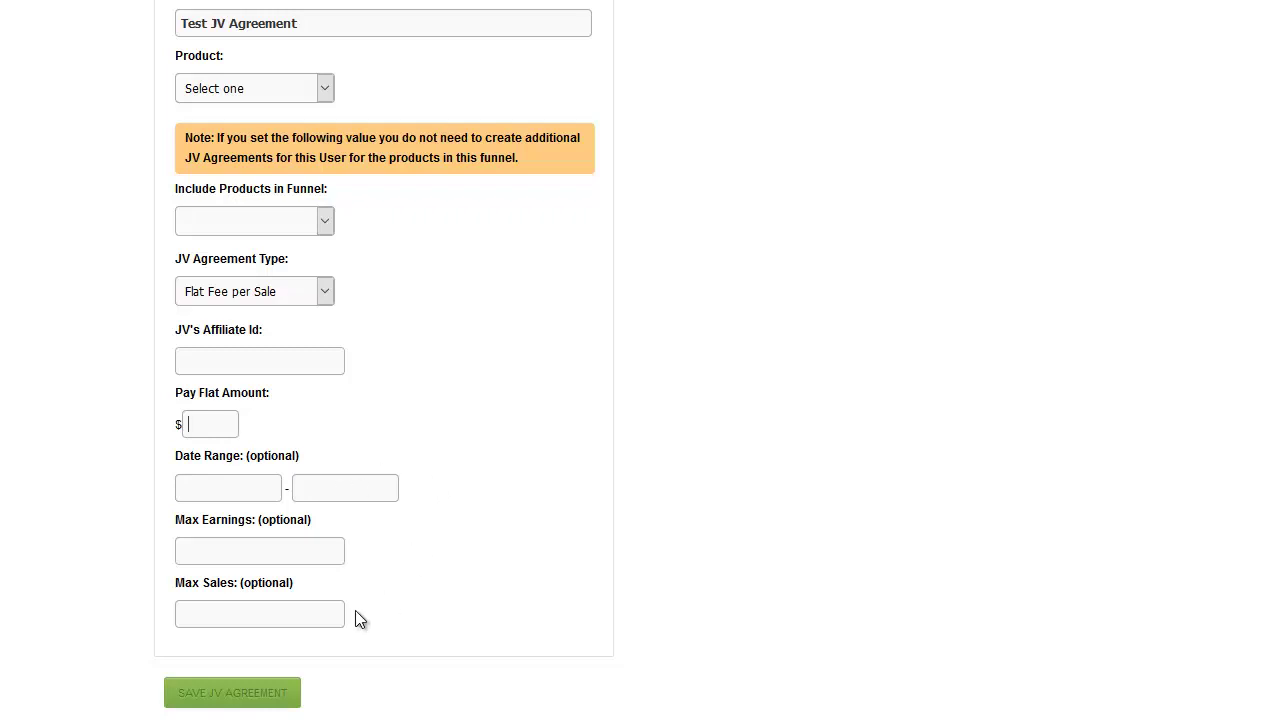
{"action": "left_click", "coordinate": [228, 488]}
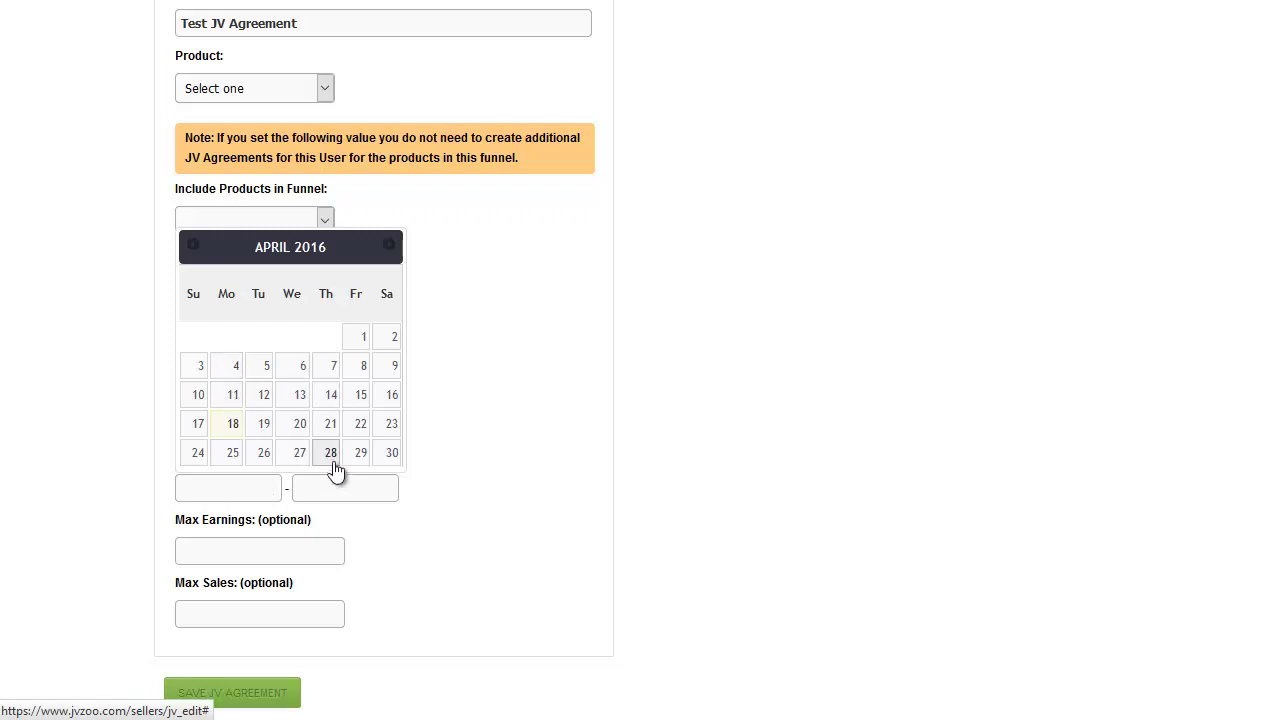
{"action": "left_click", "coordinate": [521, 497]}
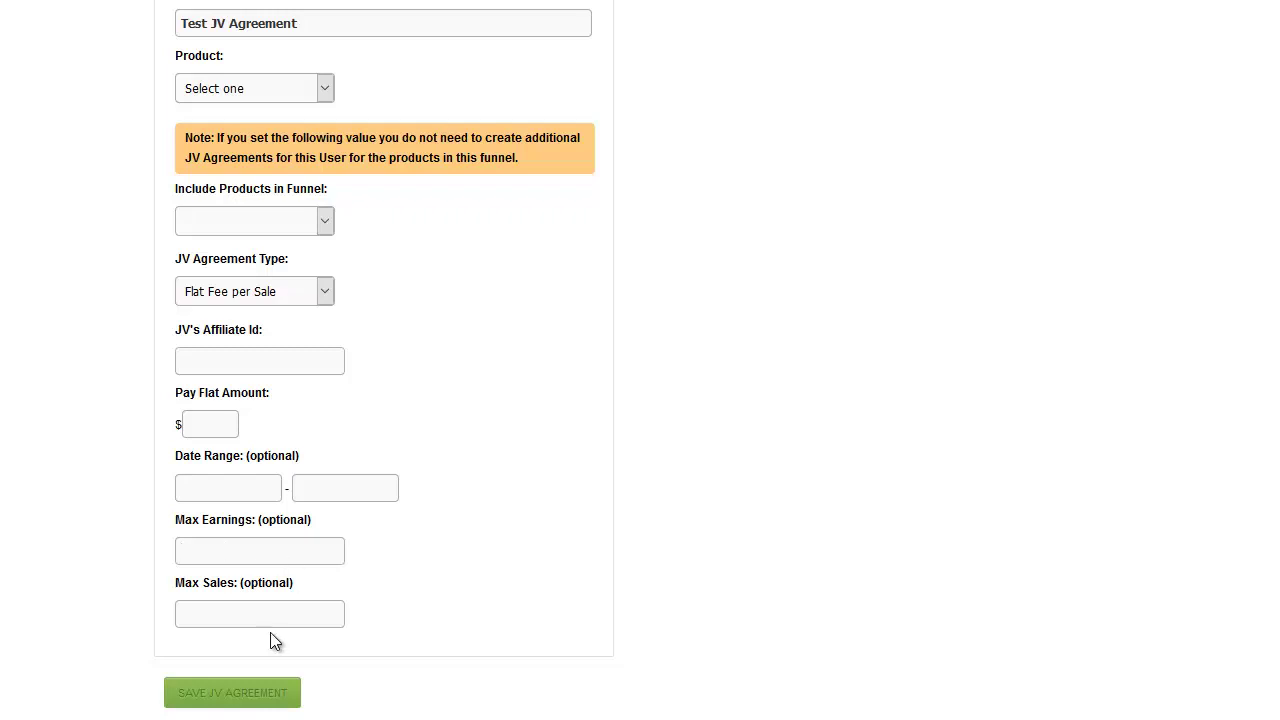
{"action": "left_click", "coordinate": [214, 609]}
Step: Return to Sellers > JVs to view the JV Contracts list
{"action": "scroll", "coordinate": [790, 476], "scroll_direction": "up", "scroll_amount": 3}
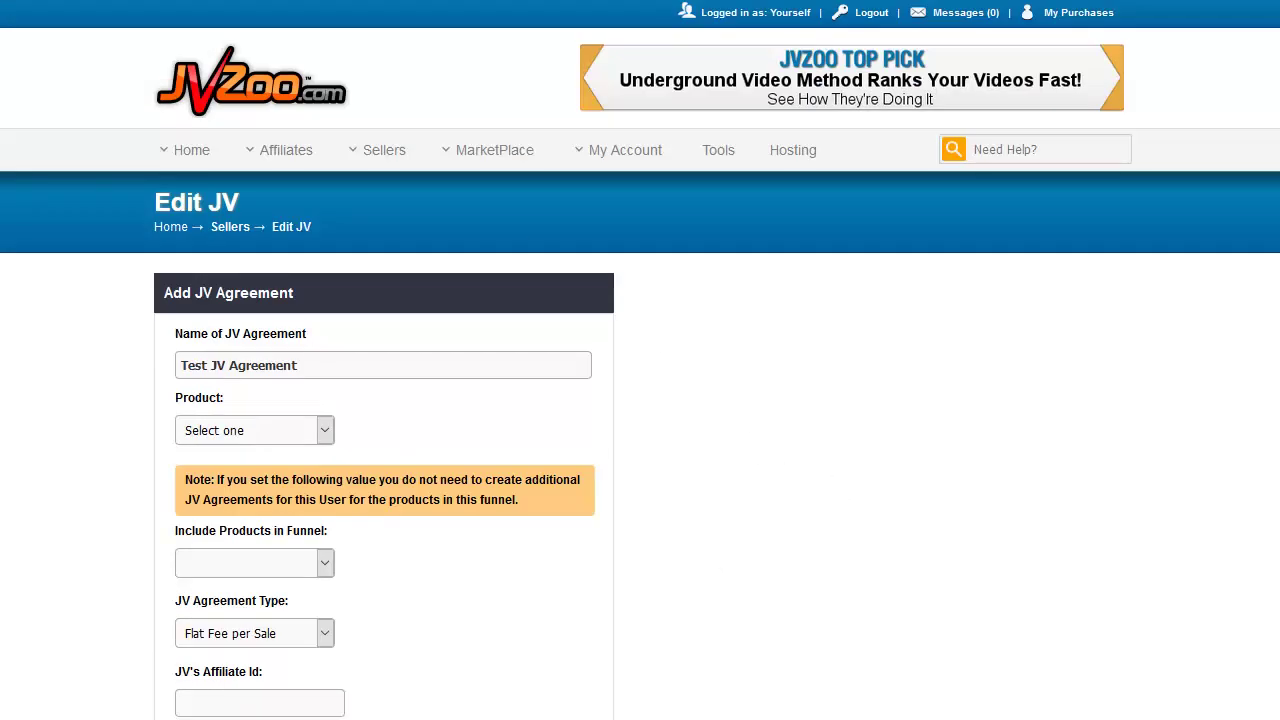
{"action": "mouse_move", "coordinate": [382, 148]}
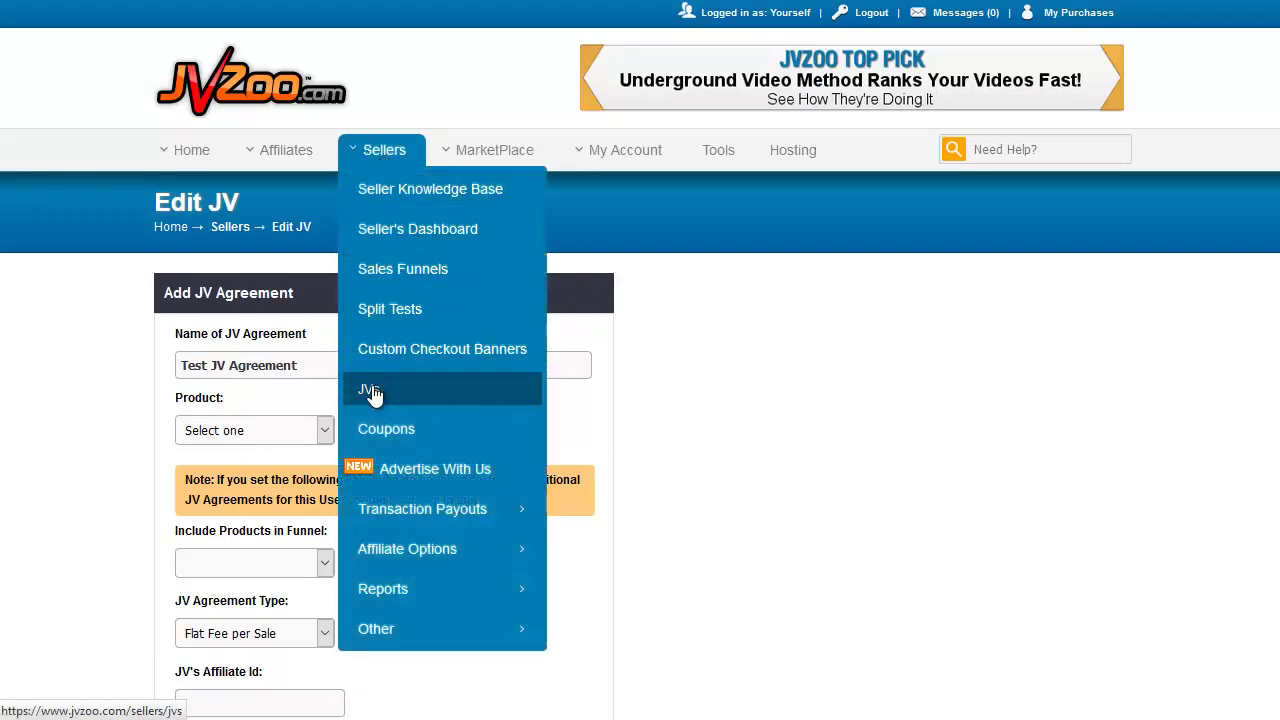
{"action": "left_click", "coordinate": [368, 390]}
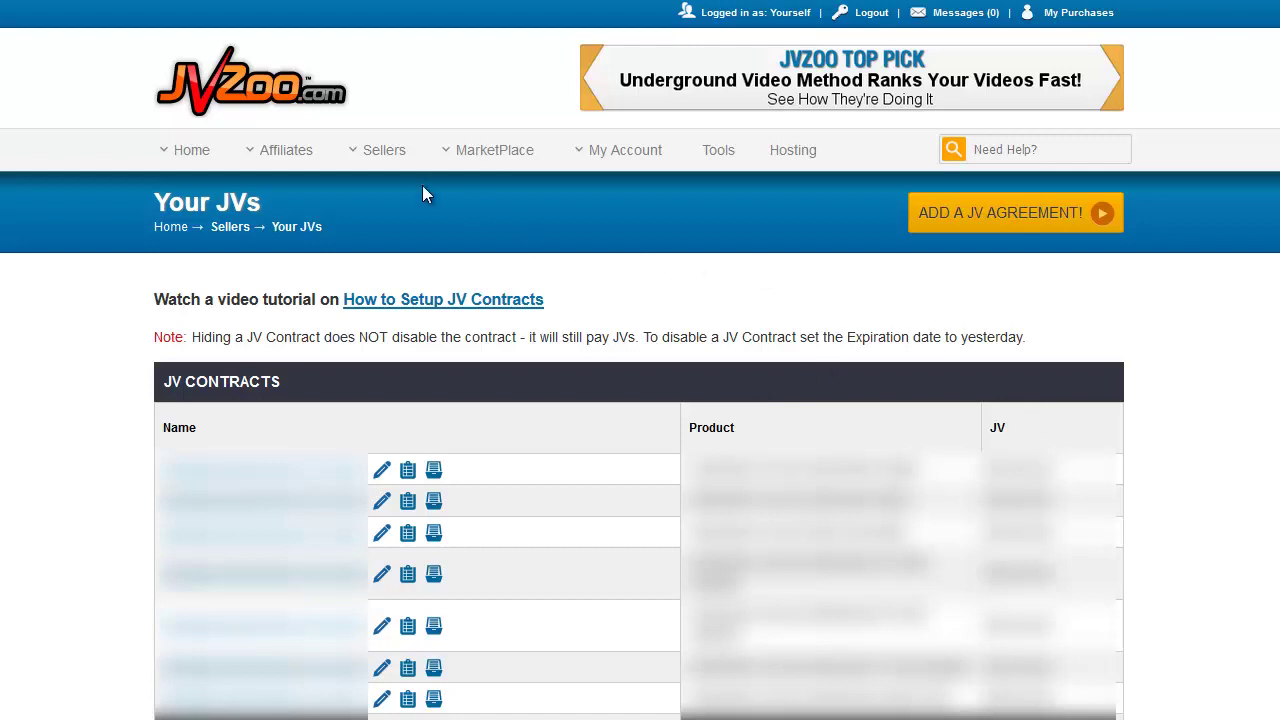
{"action": "mouse_move", "coordinate": [384, 150]}
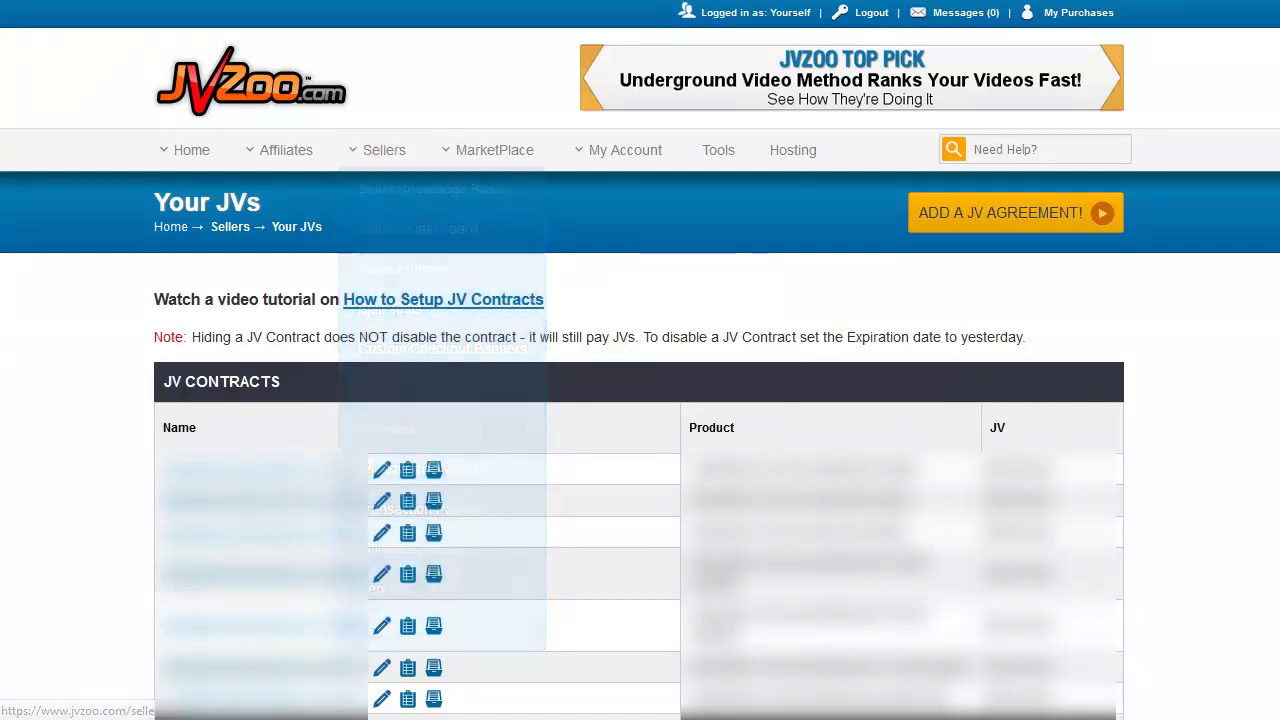